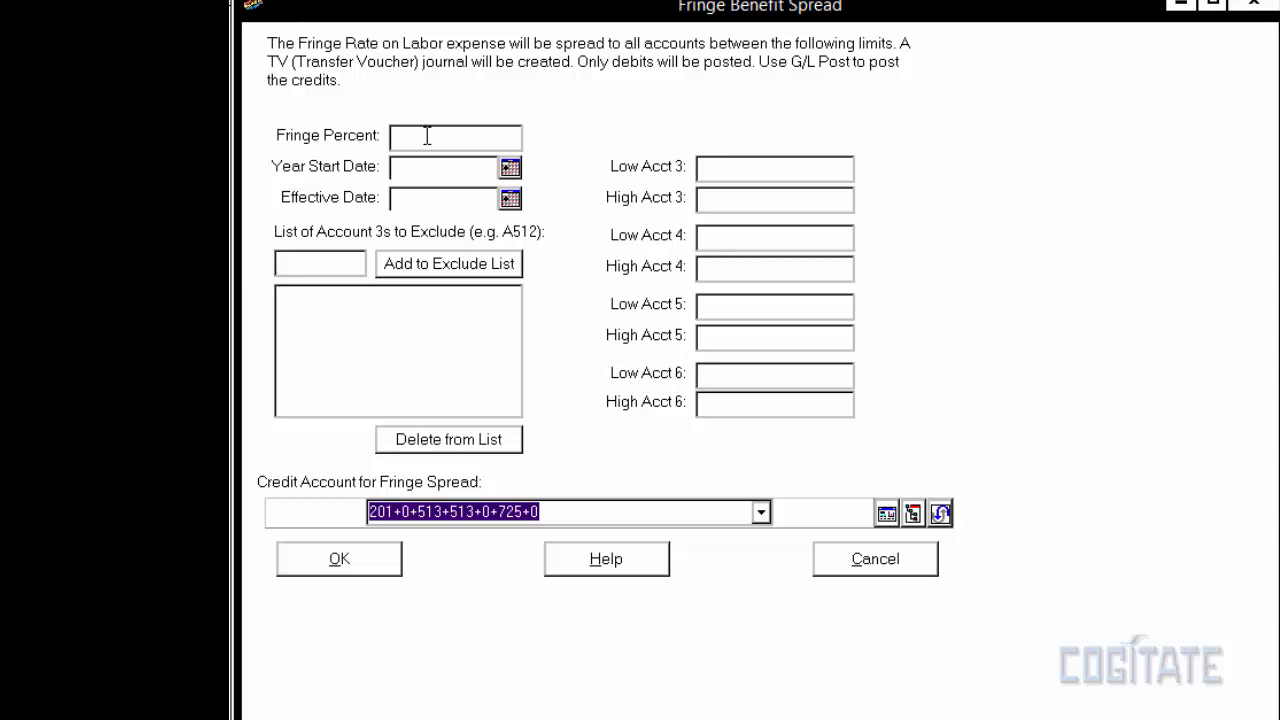
Set the fringe percent to 98.2185, the year start date to 01/01/2014 and the effective date to 12/31/2014.
{"action": "type", "text": "98.2185"}
{"action": "left_click", "coordinate": [406, 170]}
{"action": "type", "text": "01012014"}
{"action": "left_click", "coordinate": [400, 200]}
{"action": "type", "text": "12312014"}
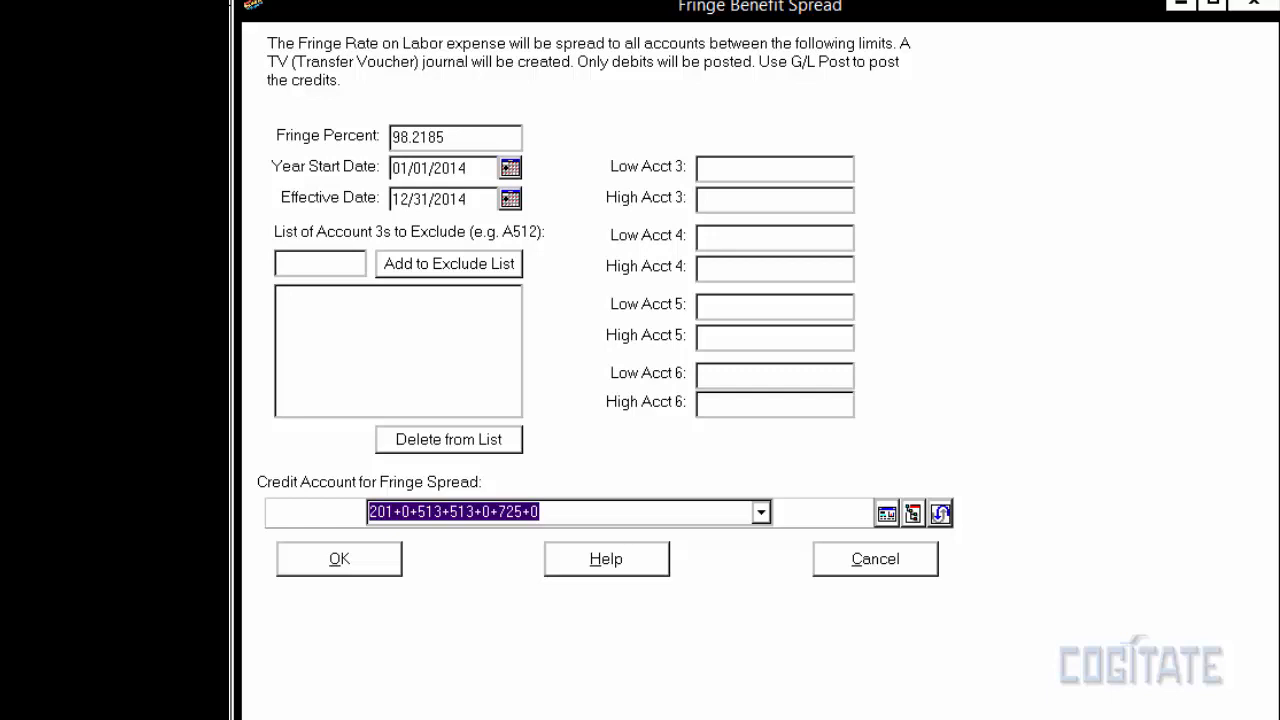
Add accounts 513, 517 and 518 to the list of Account 3s excluded from the fringe spread.
{"action": "left_click", "coordinate": [289, 262]}
{"action": "type", "text": "513"}
{"action": "left_click", "coordinate": [440, 274]}
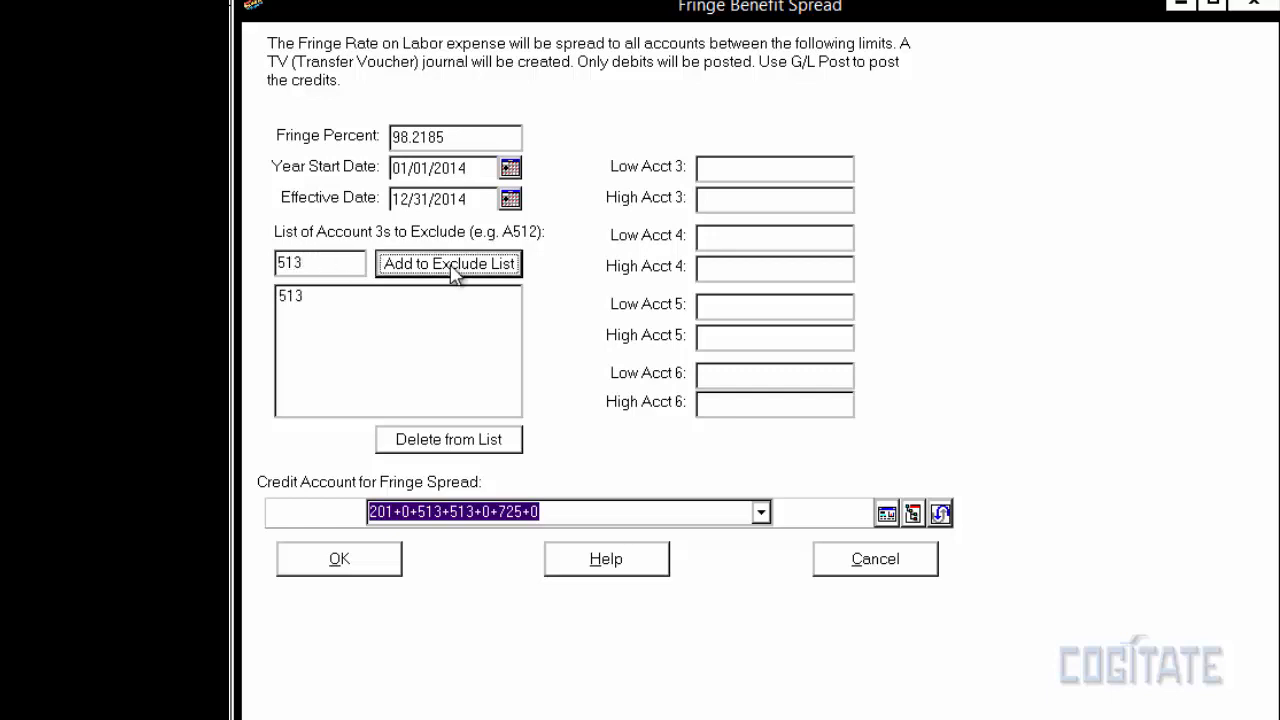
{"action": "left_click", "coordinate": [322, 262]}
{"action": "key", "text": "BackSpace"}
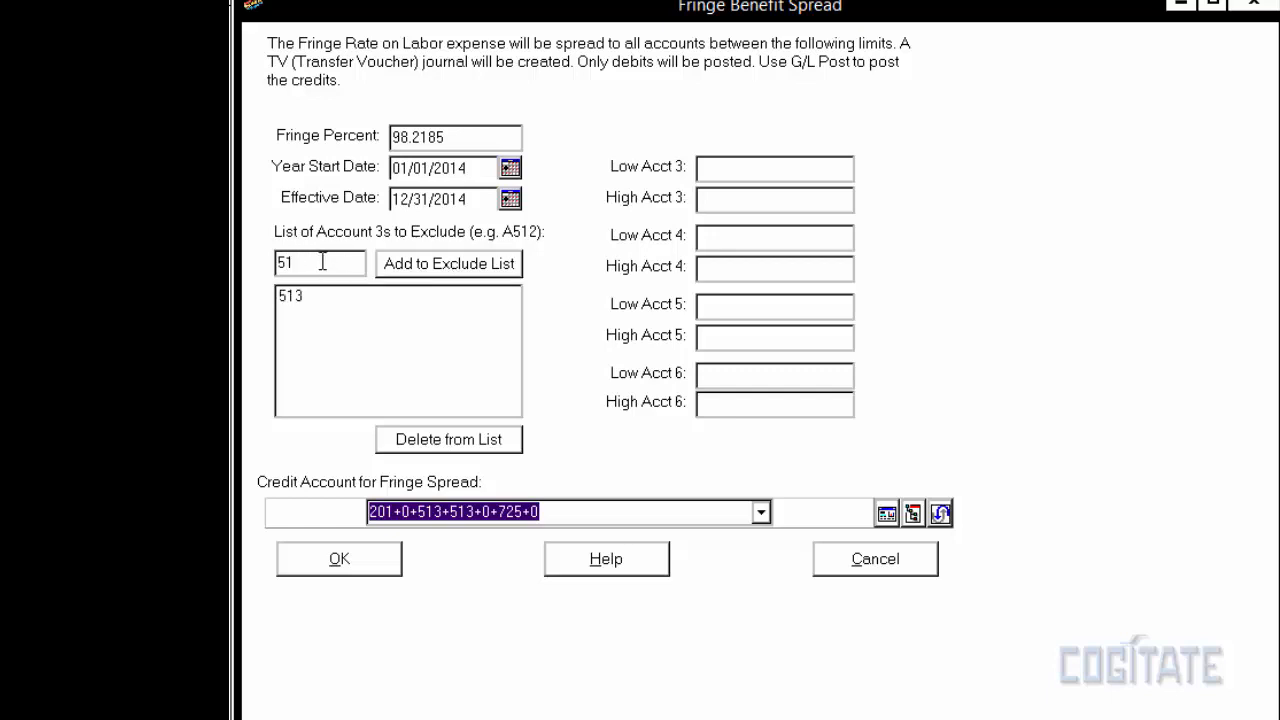
{"action": "type", "text": "7"}
{"action": "left_click", "coordinate": [404, 274]}
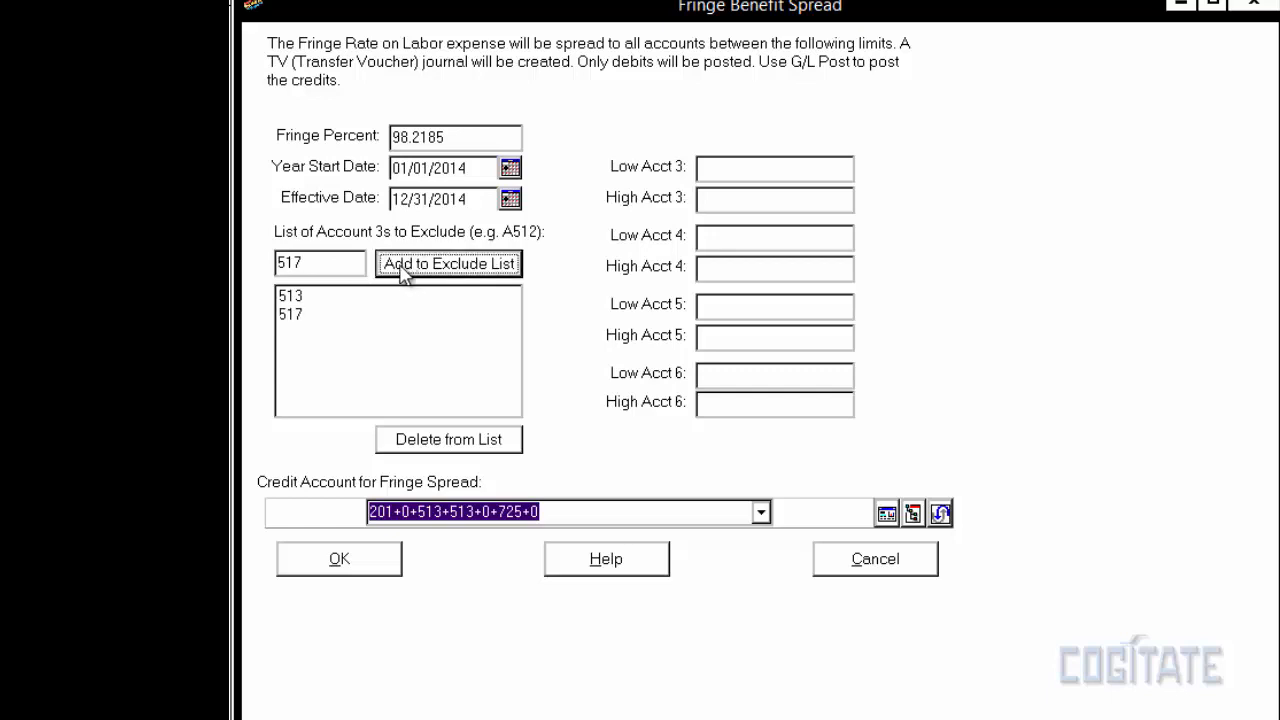
{"action": "left_click", "coordinate": [343, 264]}
{"action": "key", "text": "BackSpace"}
{"action": "type", "text": "8"}
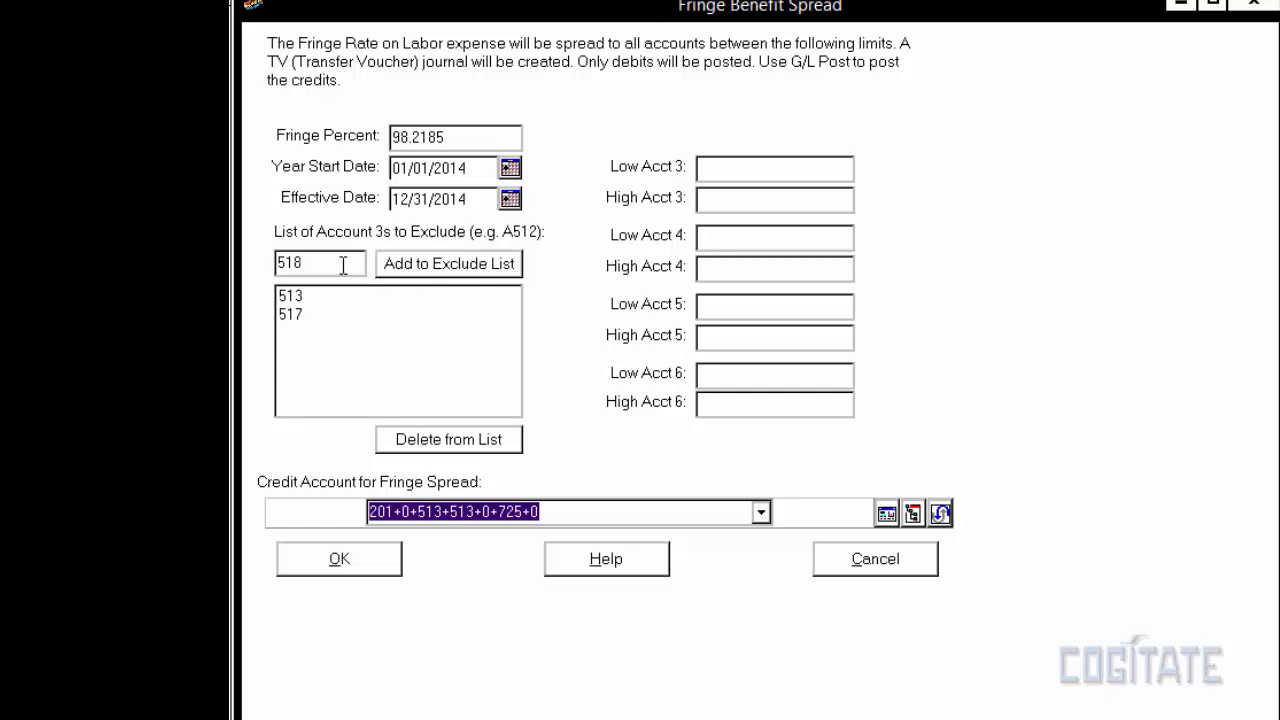
{"action": "left_click", "coordinate": [430, 276]}
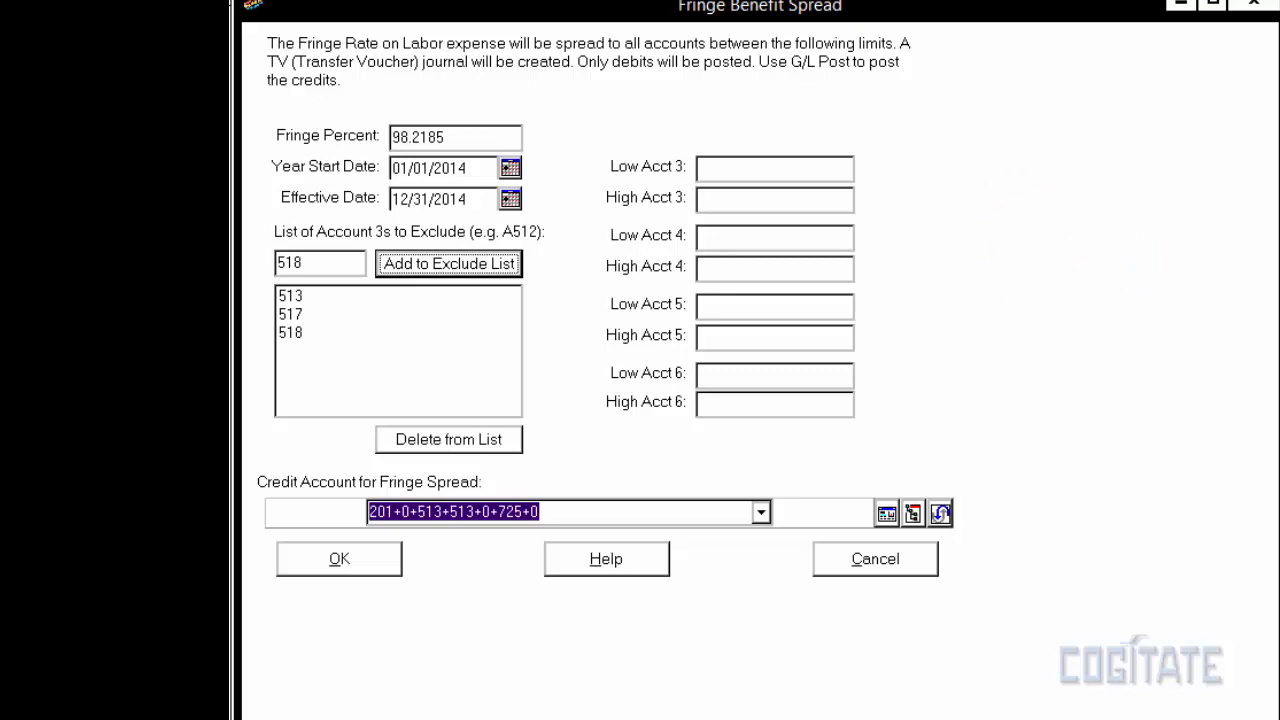
Limit the Account 3 range from 457 to 999 and run the fringe benefit spread.
{"action": "left_click", "coordinate": [720, 167]}
{"action": "type", "text": "457"}
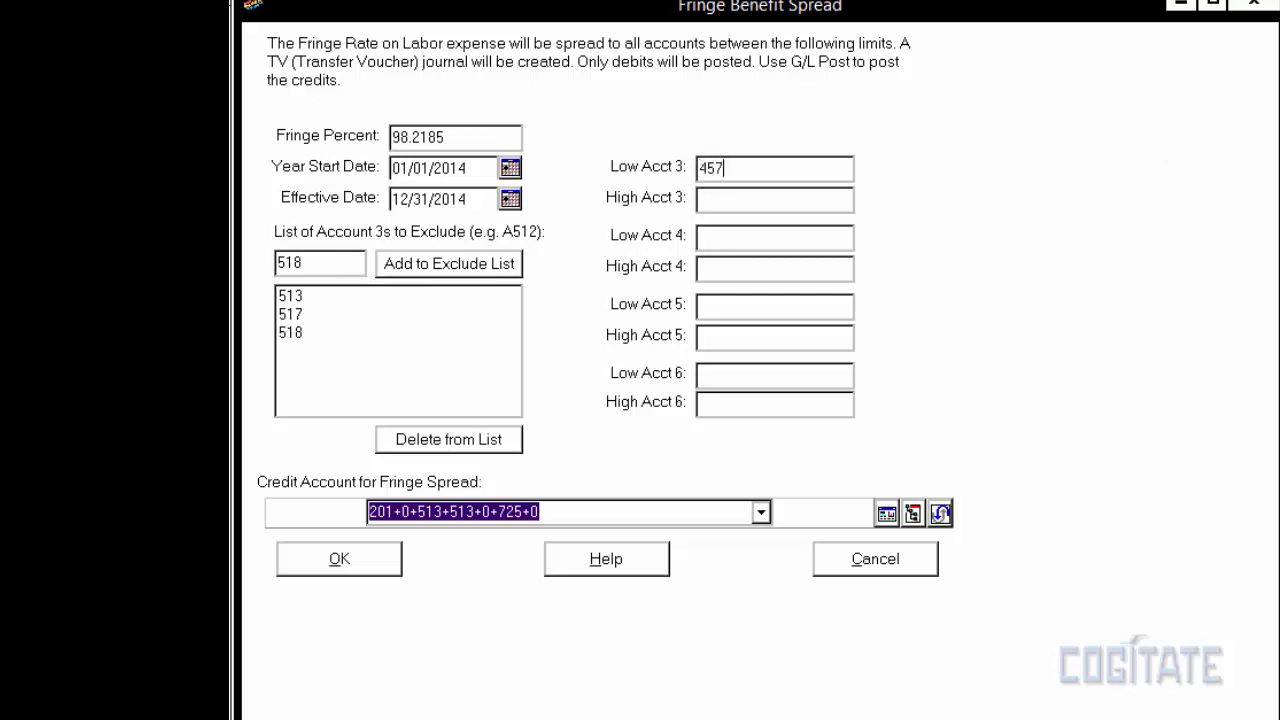
{"action": "key", "text": "Tab"}
{"action": "type", "text": "999"}
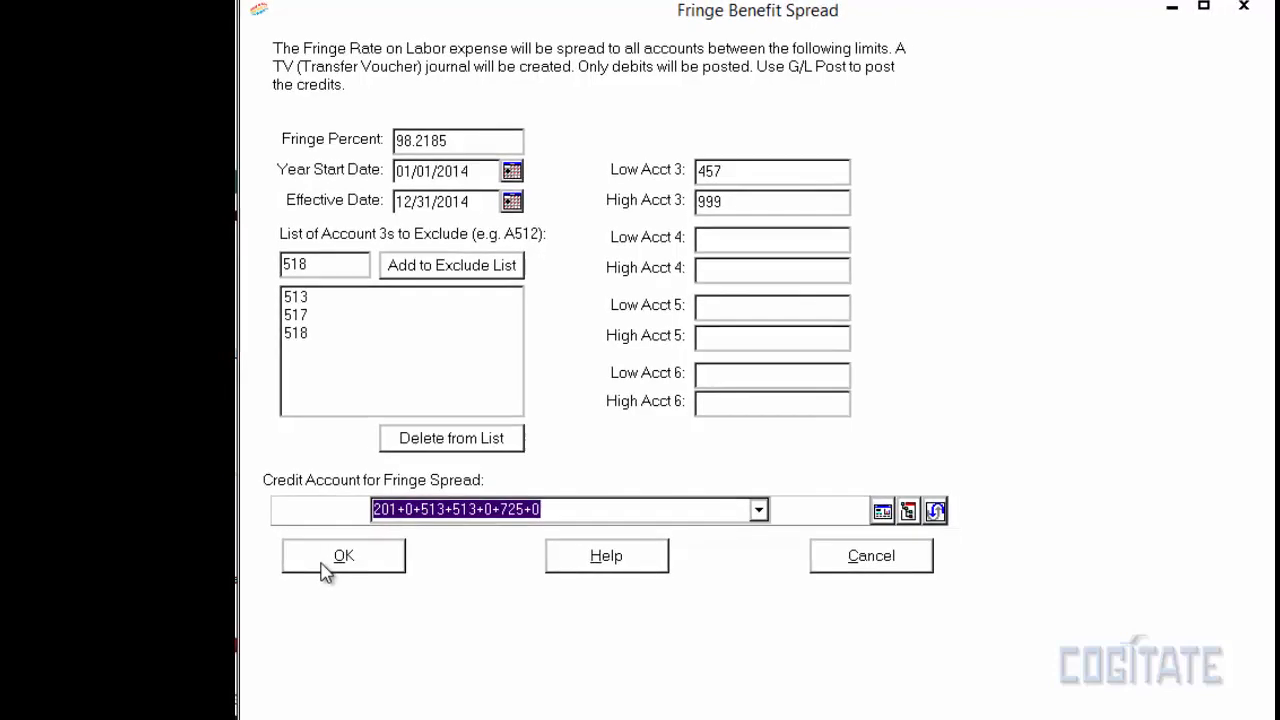
{"action": "left_click", "coordinate": [328, 566]}
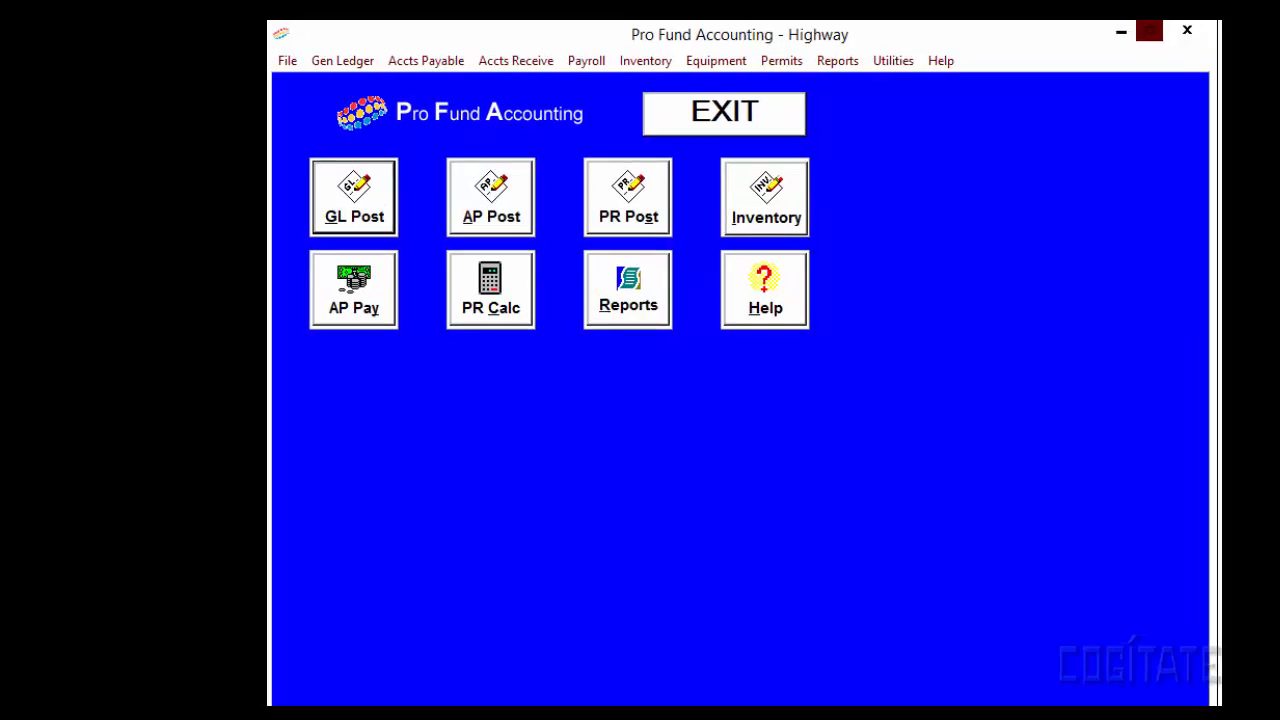
Start a General Ledger Post and choose TV as the journal's source of entry.
{"action": "left_click", "coordinate": [348, 61]}
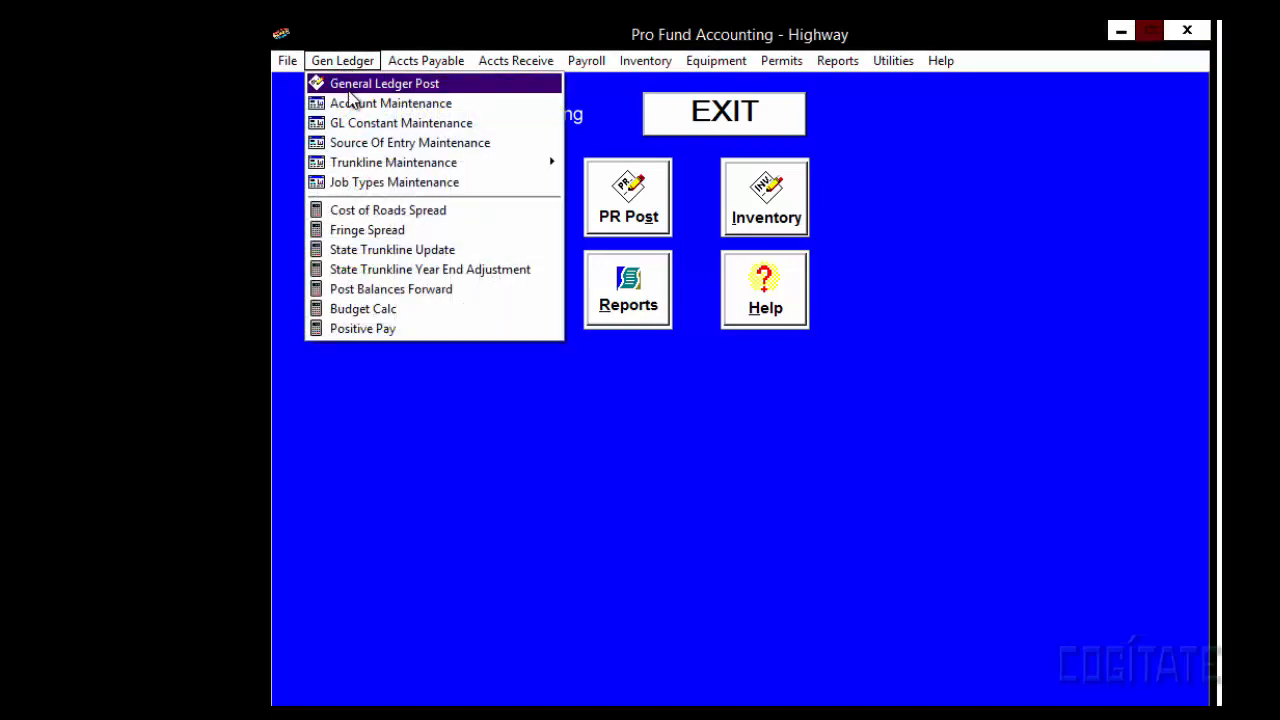
{"action": "left_click", "coordinate": [350, 88]}
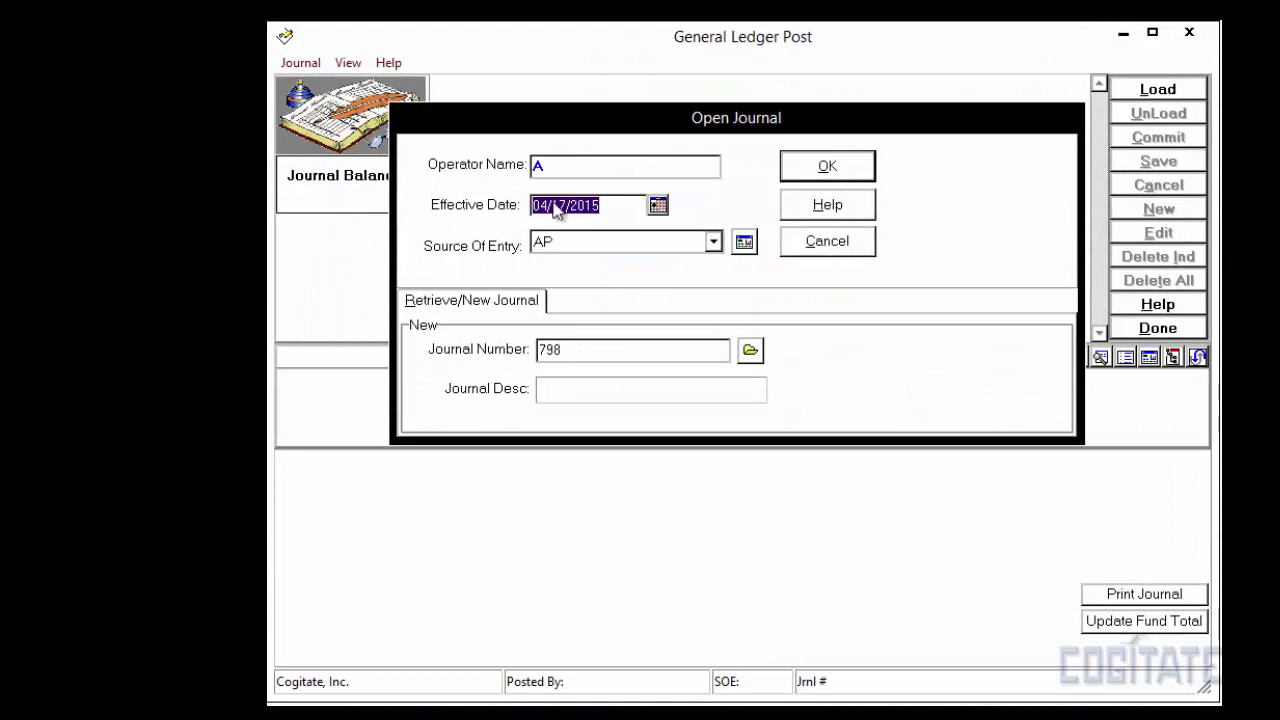
{"action": "left_click", "coordinate": [713, 242]}
{"action": "left_click", "coordinate": [719, 354]}
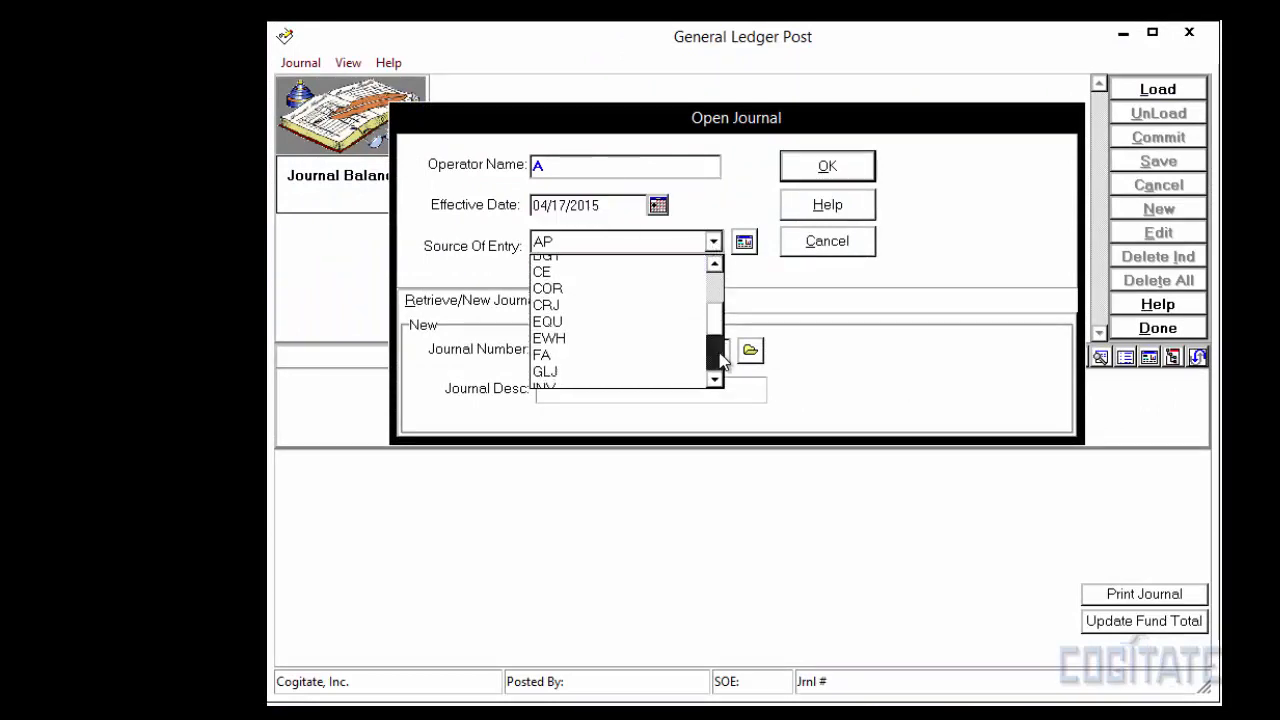
{"action": "left_click", "coordinate": [719, 362]}
{"action": "left_click", "coordinate": [588, 380]}
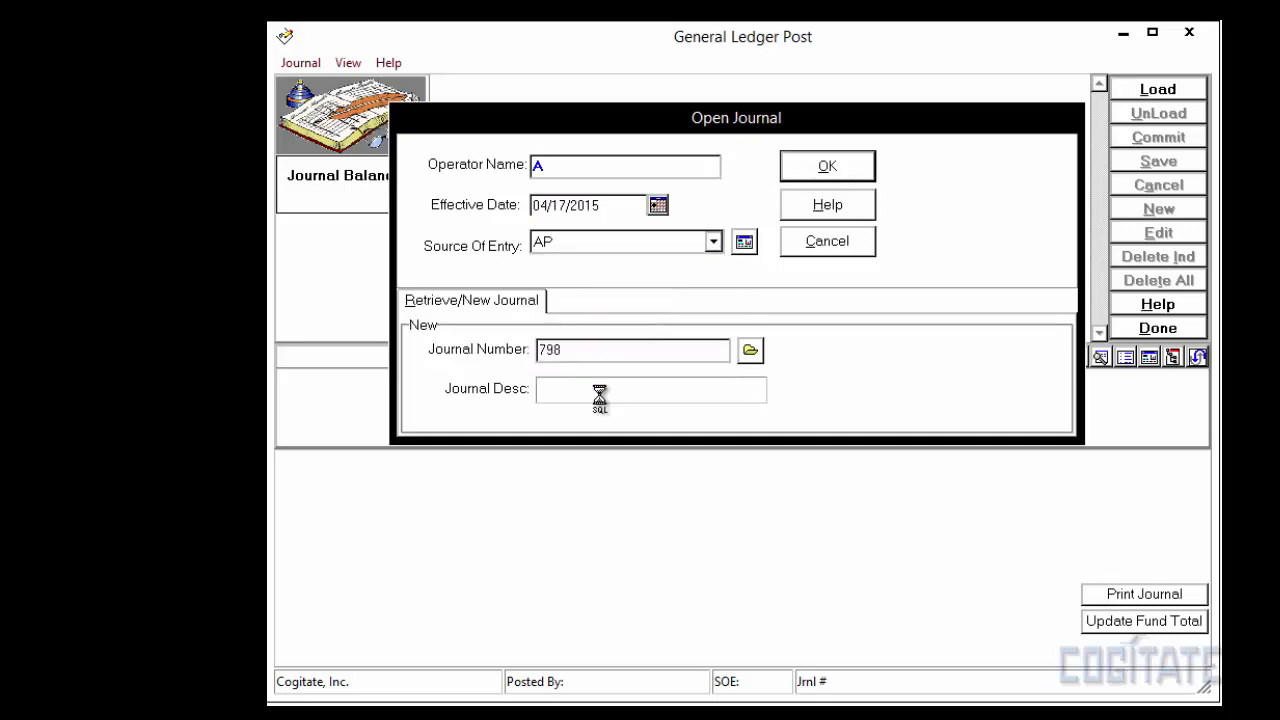
Find journal 63, Fringe Spread 12/31/2014, and open it for posting.
{"action": "left_click", "coordinate": [750, 352]}
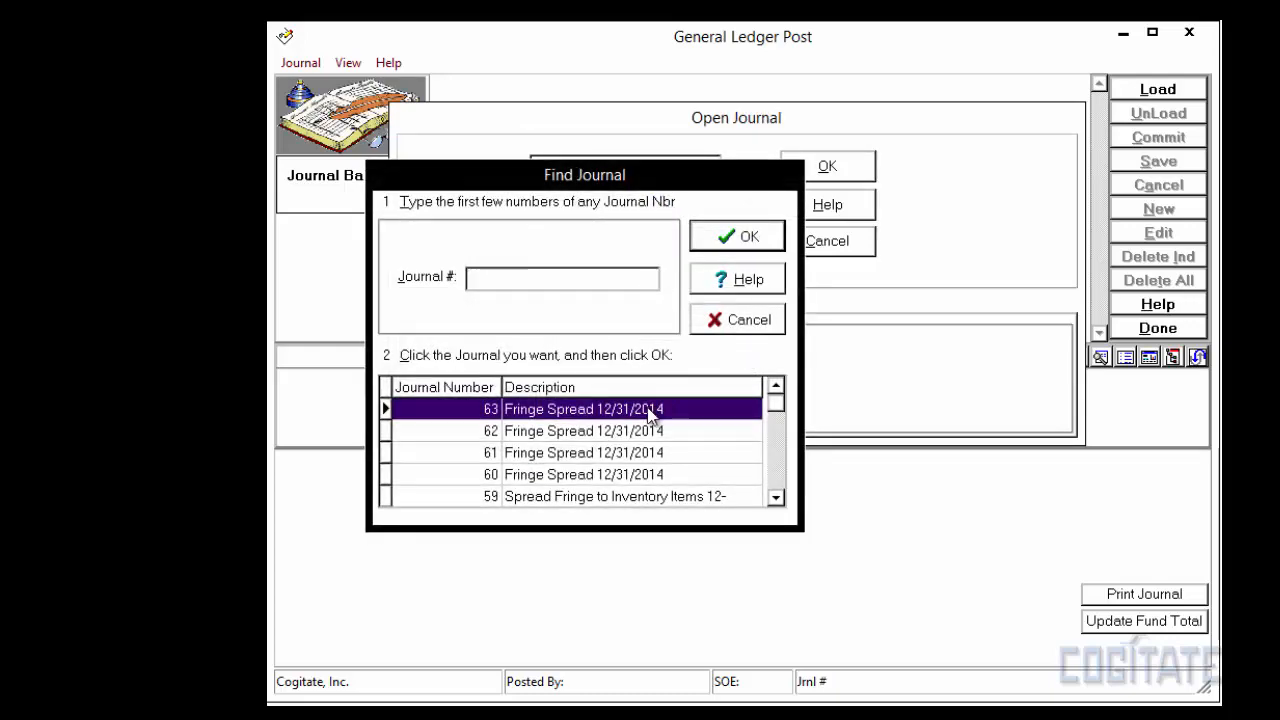
{"action": "double_click", "coordinate": [648, 407]}
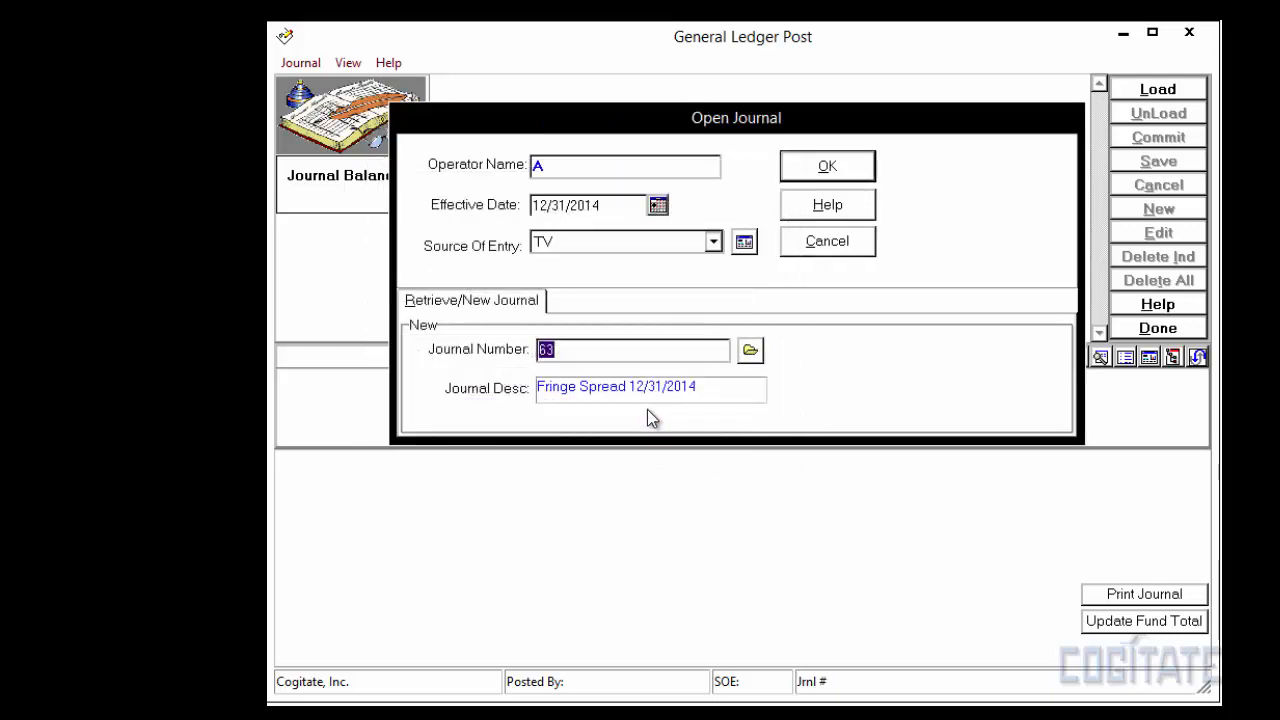
{"action": "left_click", "coordinate": [839, 170]}
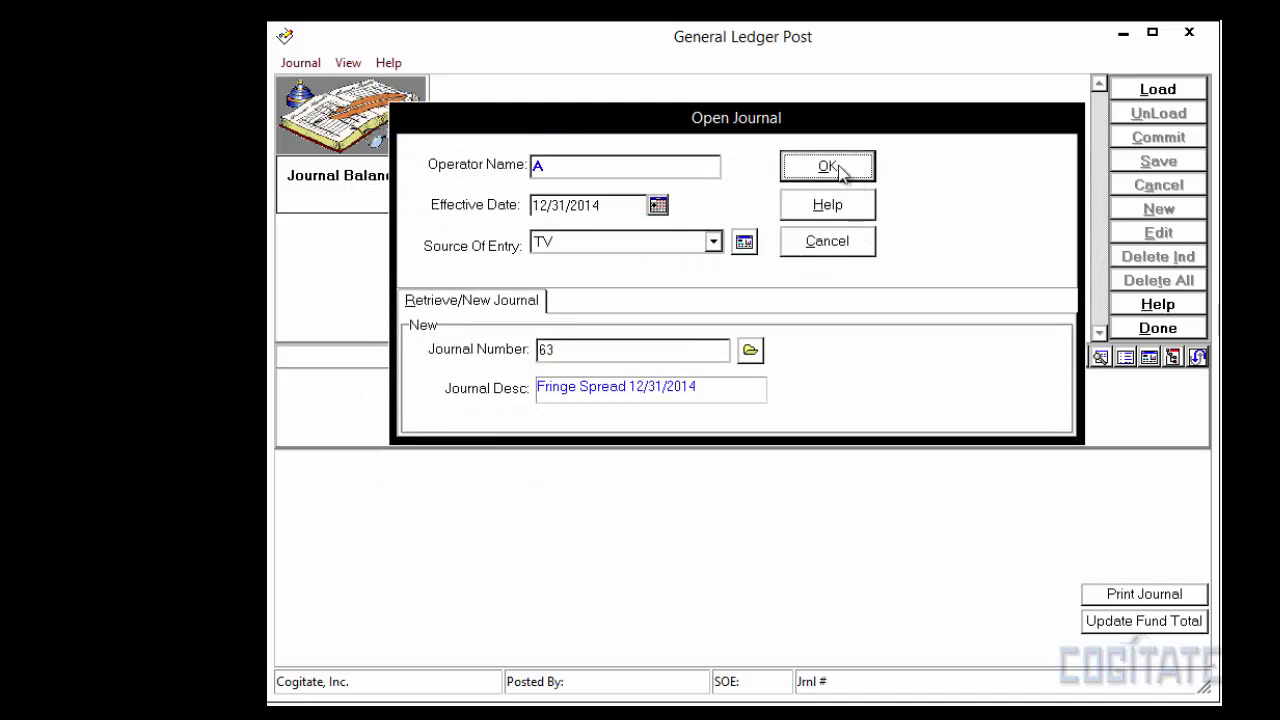